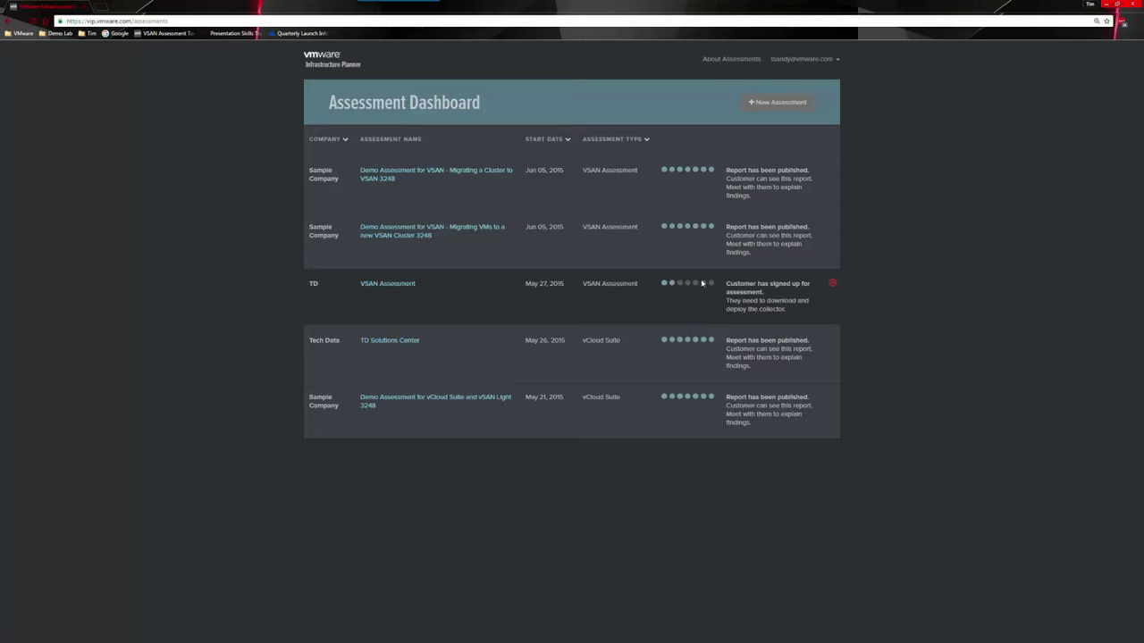
Step: Open the demo assessment for migrating a cluster to VSAN 3248 and review its environment analysis, including recommended VMs and VMs without data
click(458, 173)
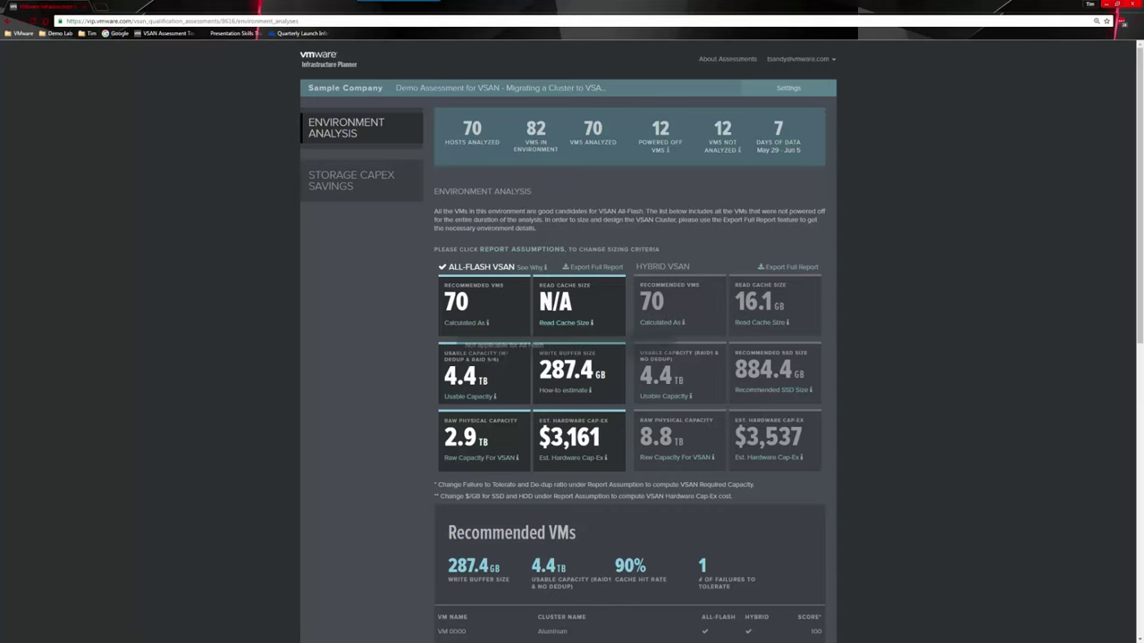
scroll(374, 437, down, 4)
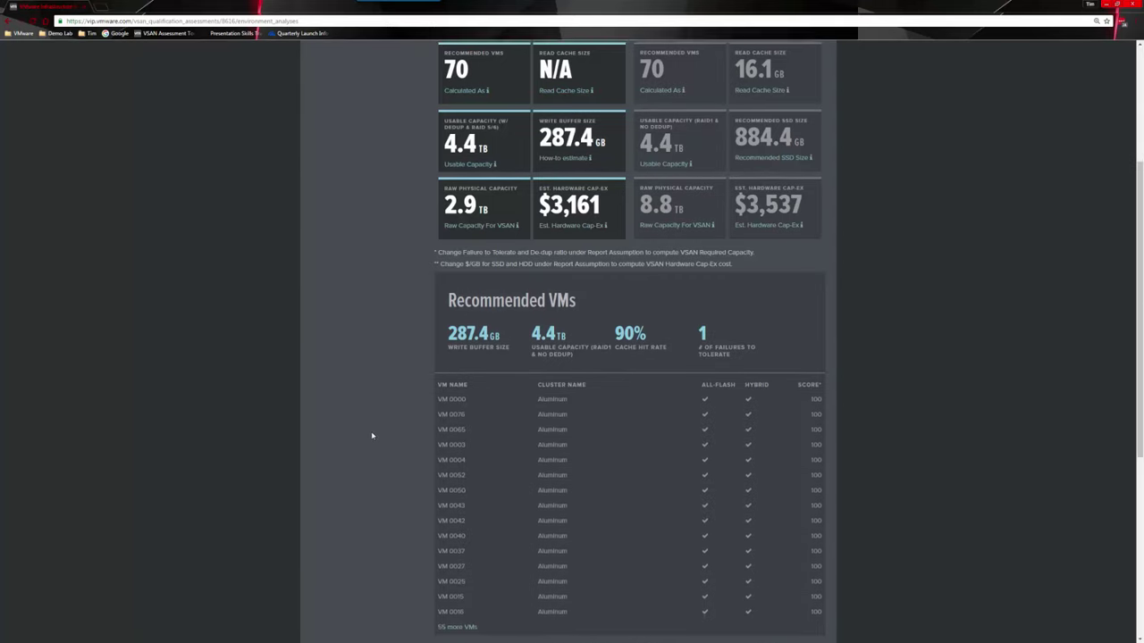
scroll(375, 425, down, 1)
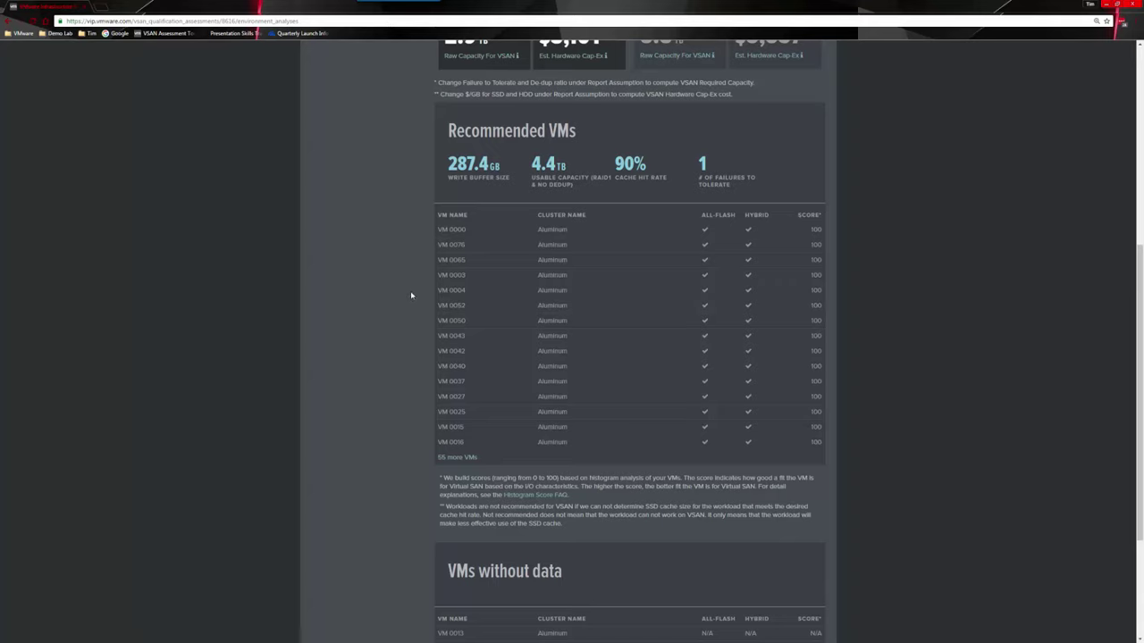
scroll(413, 322, down, 2)
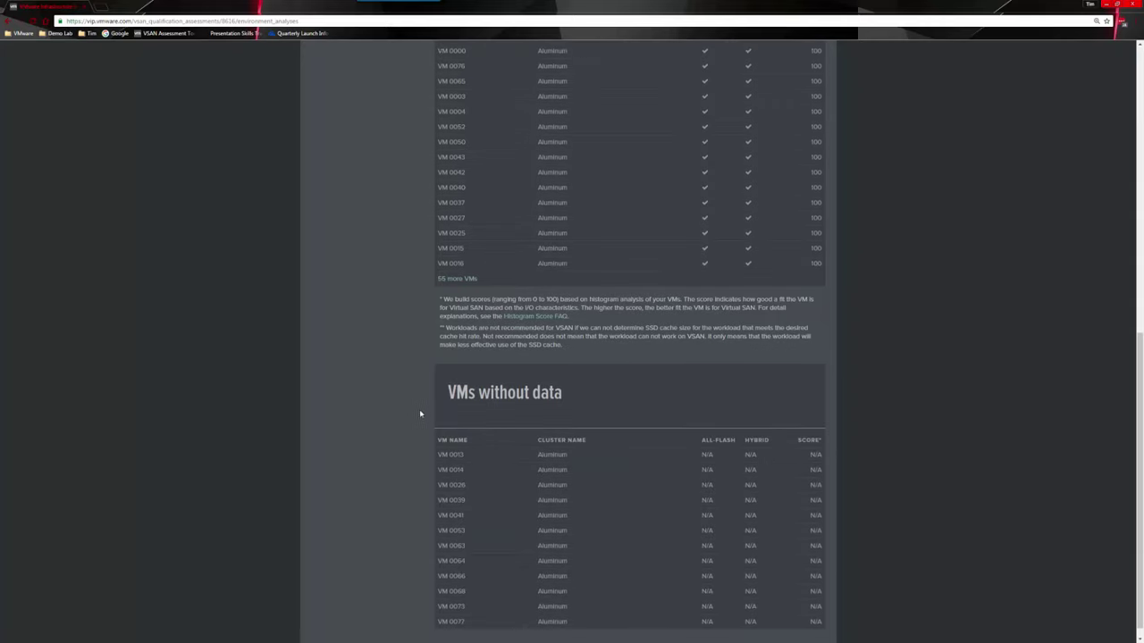
scroll(418, 416, down, 1)
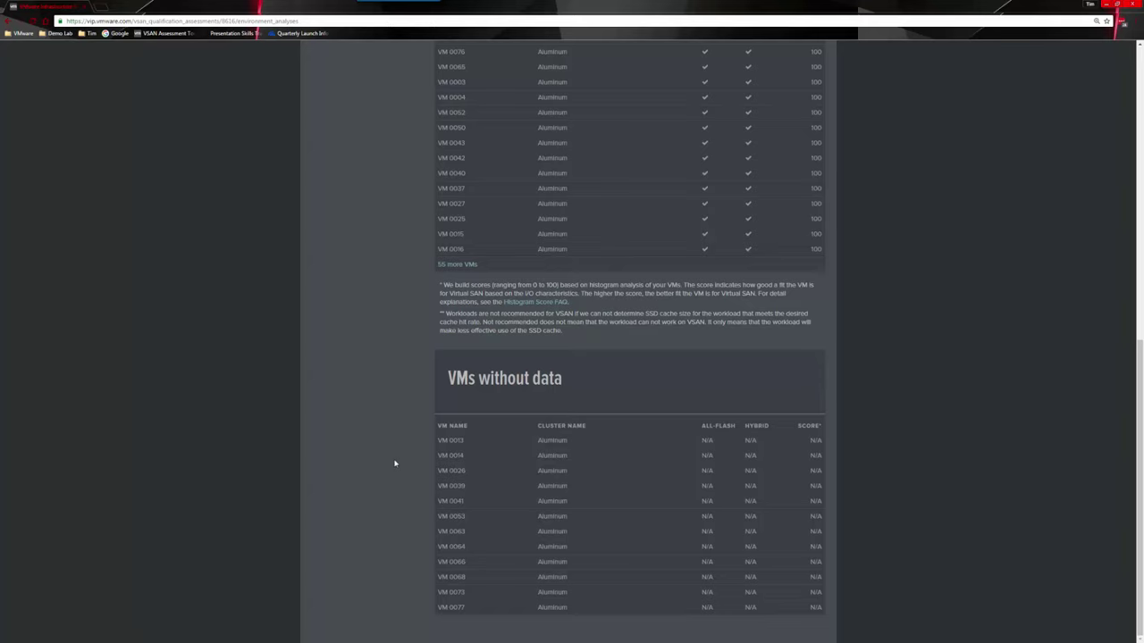
Step: View the assessment's storage CAPEX savings and launch the VSAN TCO and Sizing Calculator for the all-flash configuration
click(346, 183)
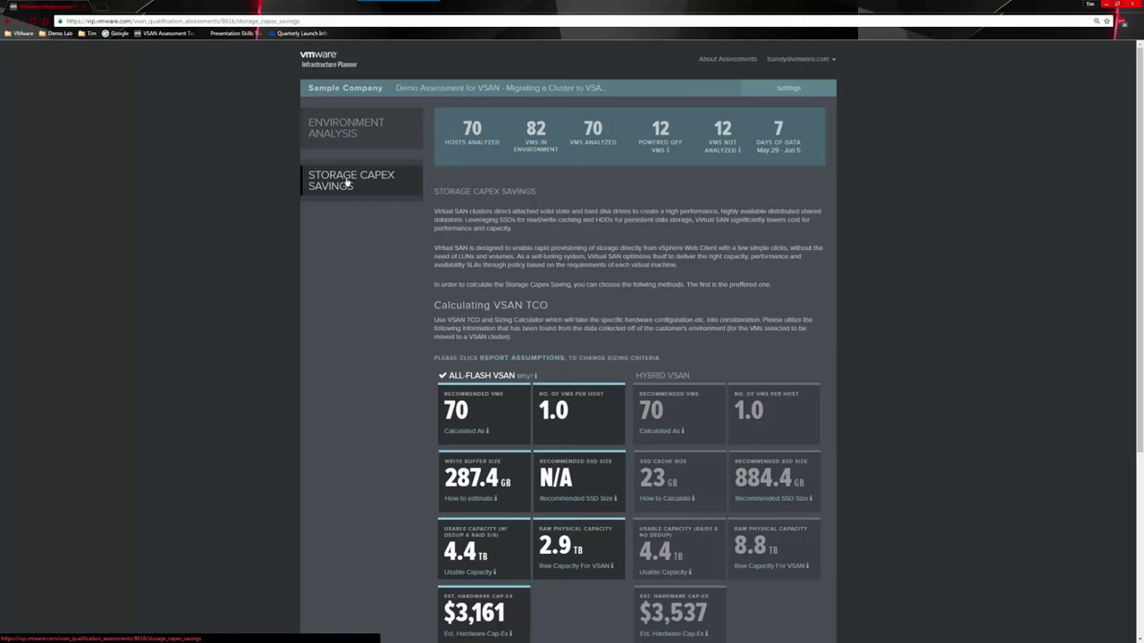
scroll(345, 288, down, 3)
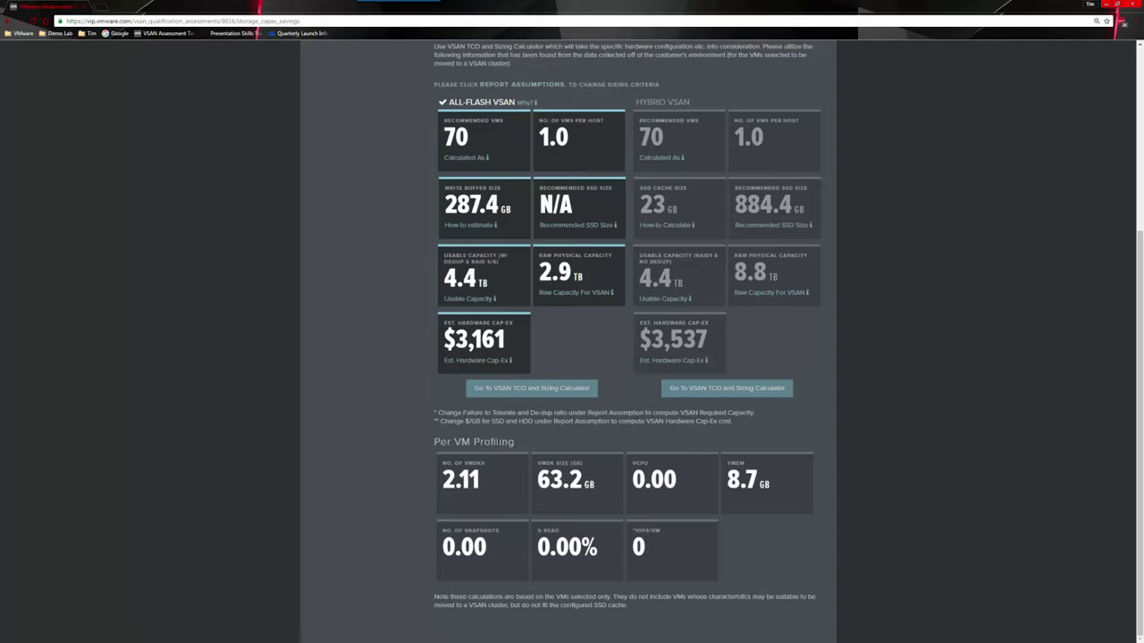
click(536, 388)
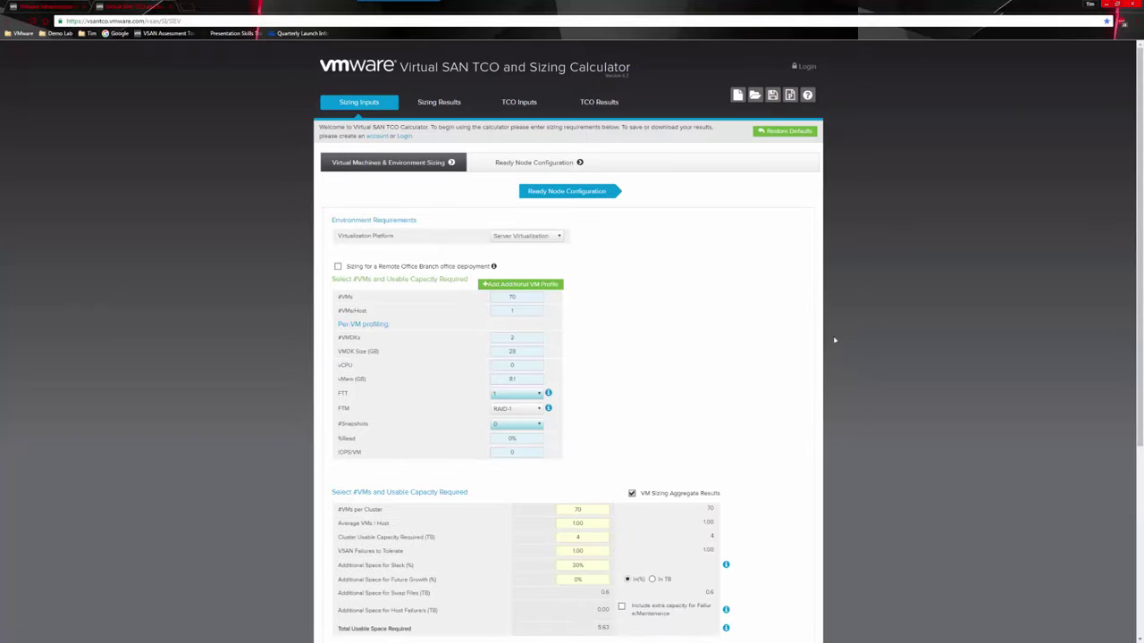
Step: Review the virtualization platform choices and the VM profiling, usable capacity and deduplication sizing inputs without changing them
click(561, 238)
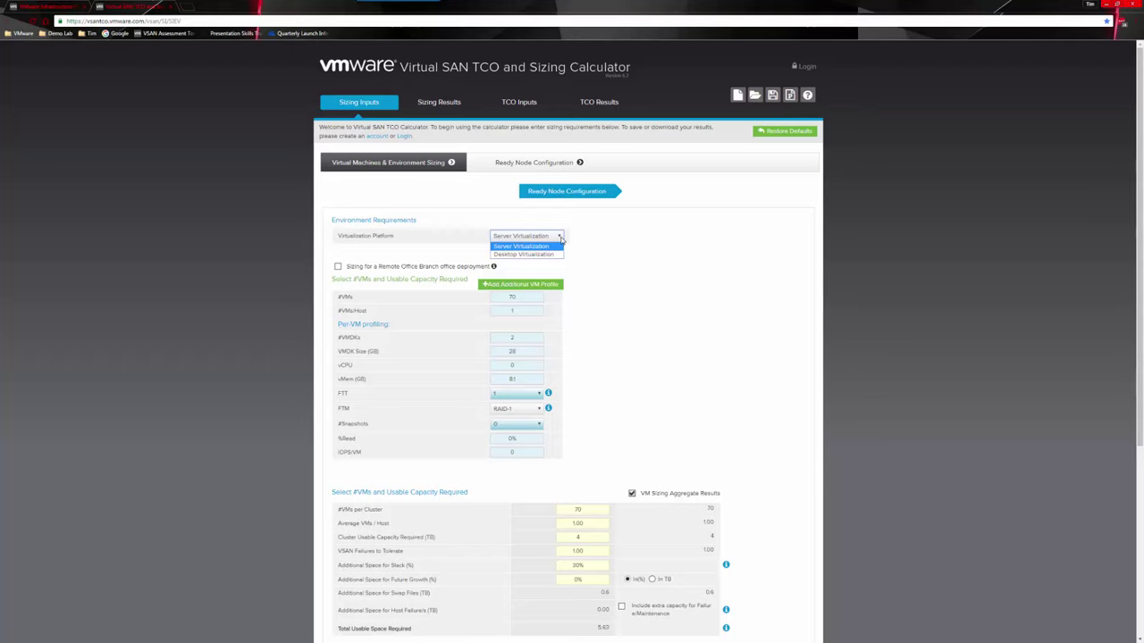
click(622, 246)
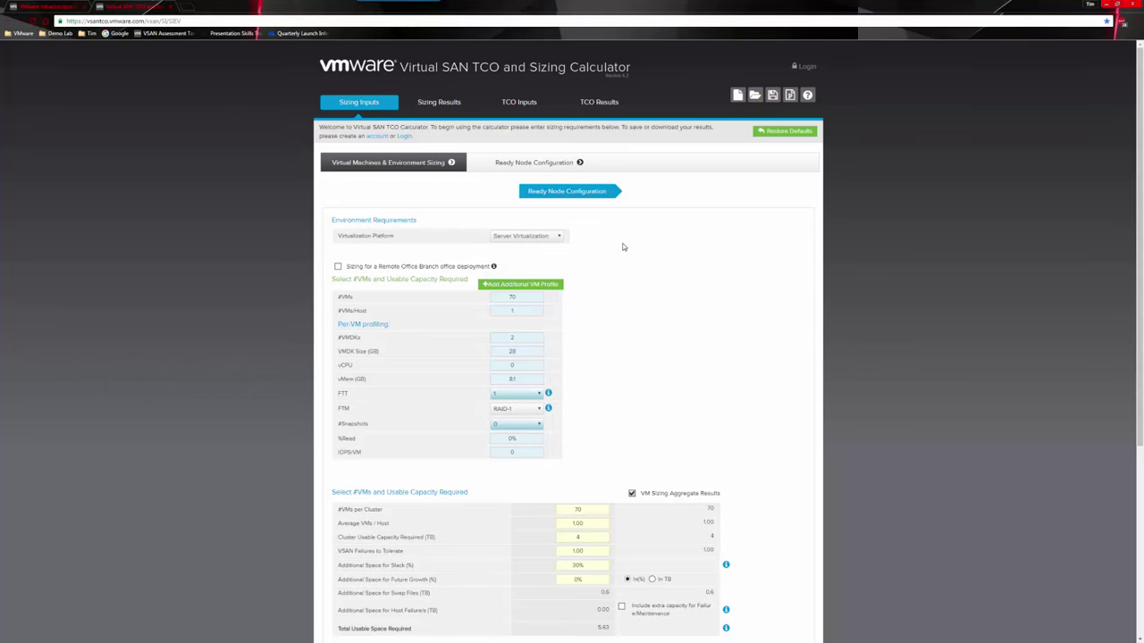
scroll(623, 246, down, 2)
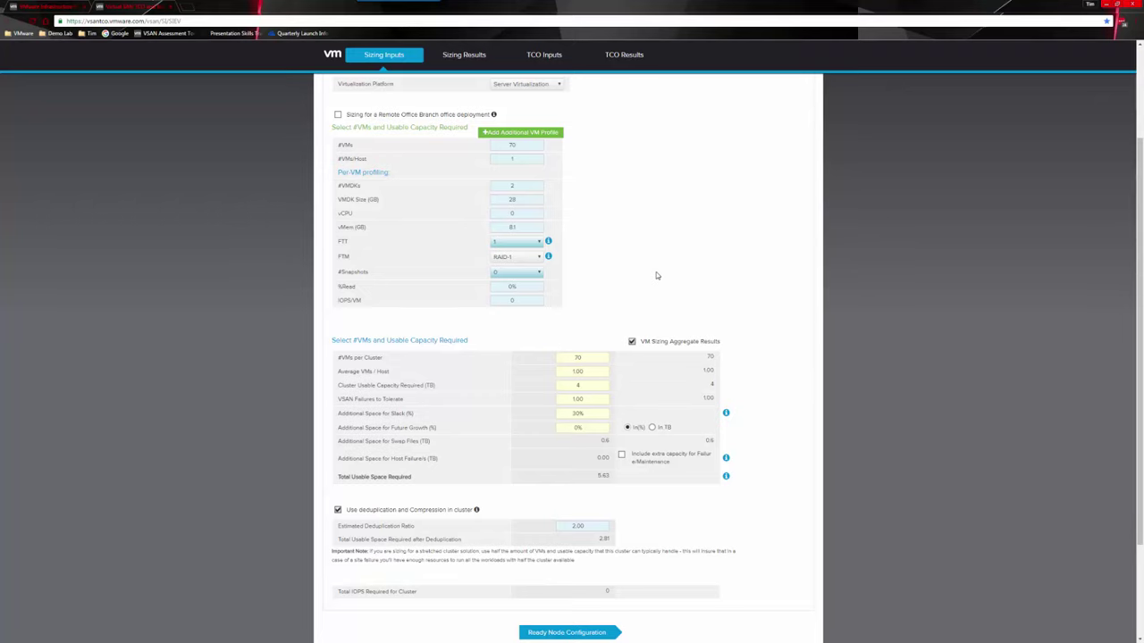
scroll(661, 268, down, 3)
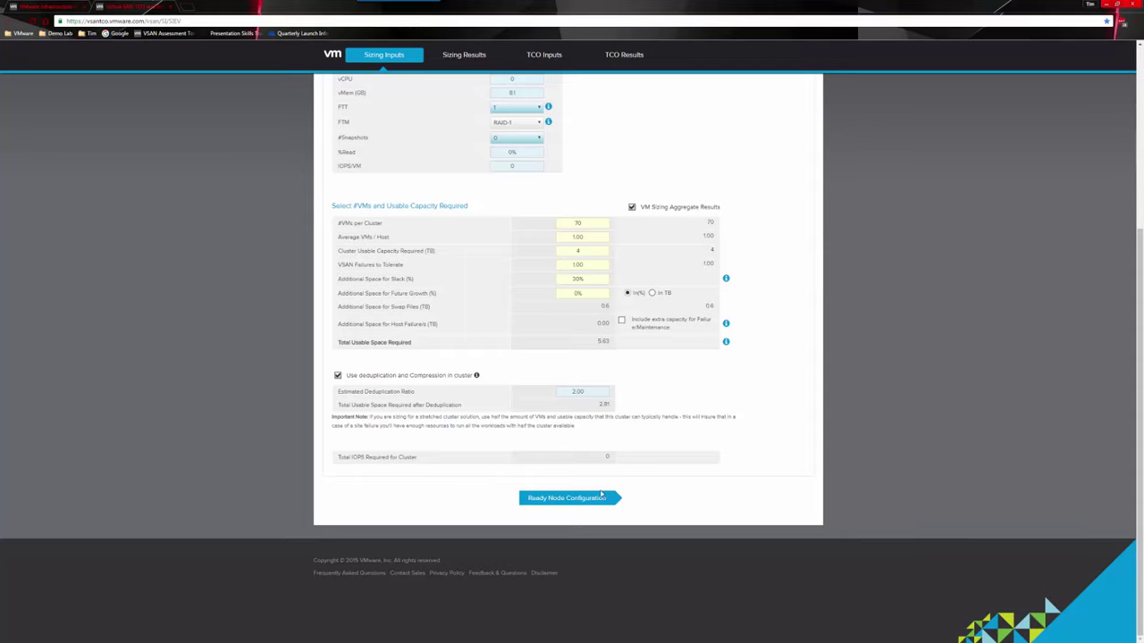
Step: Go to the ready node configuration and inspect the available use case and system performance profiles, keeping the All Flash AF-8 Series
click(566, 500)
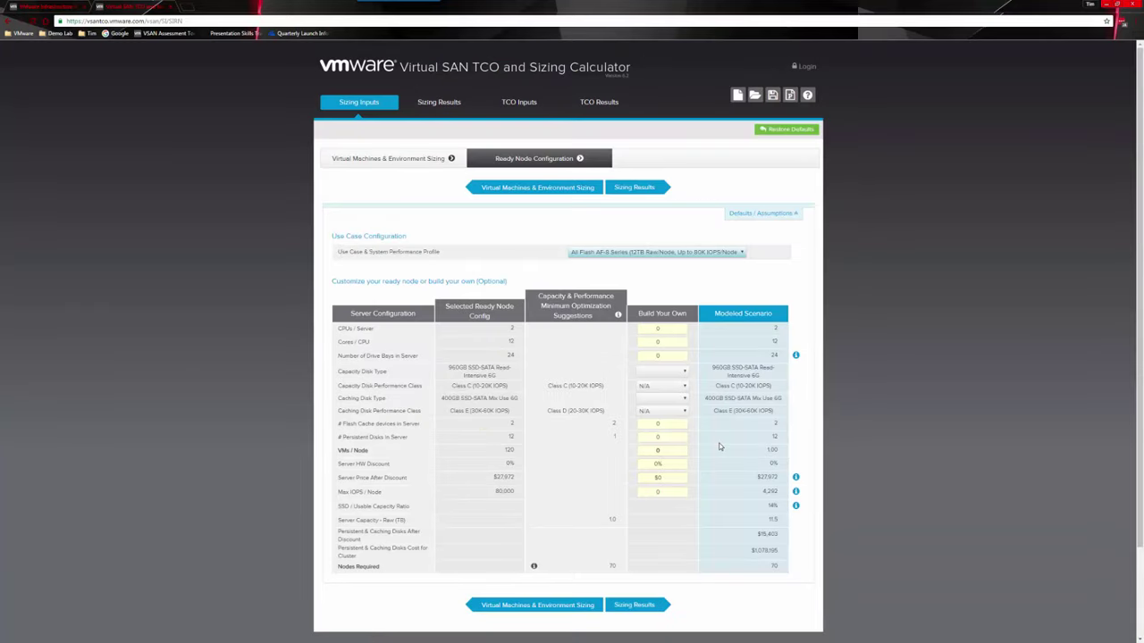
scroll(719, 446, down, 1)
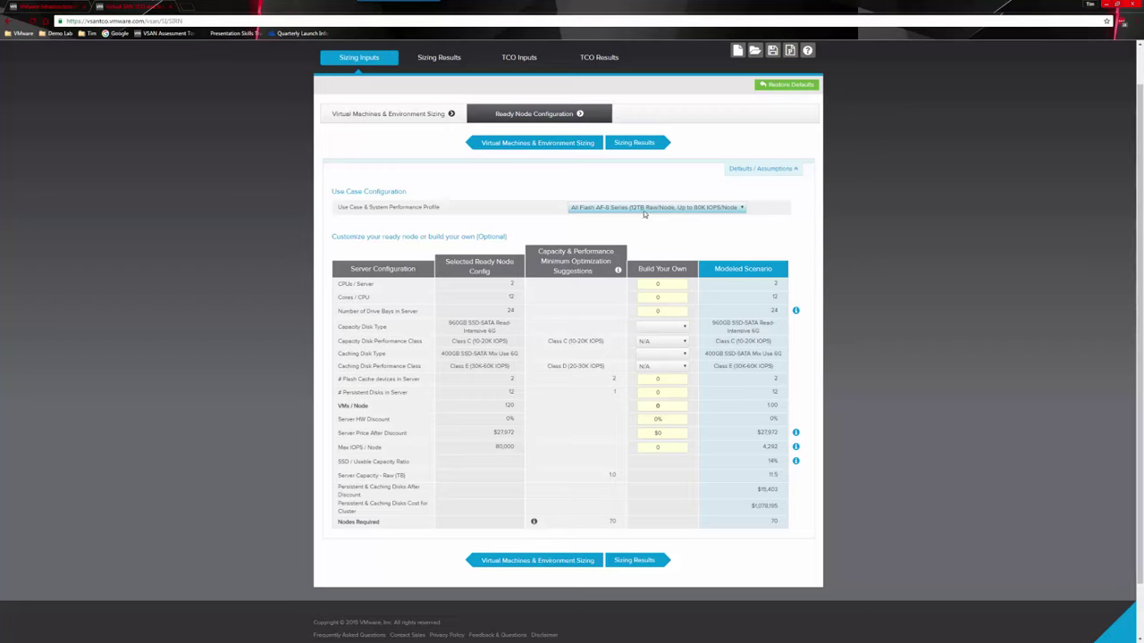
click(705, 211)
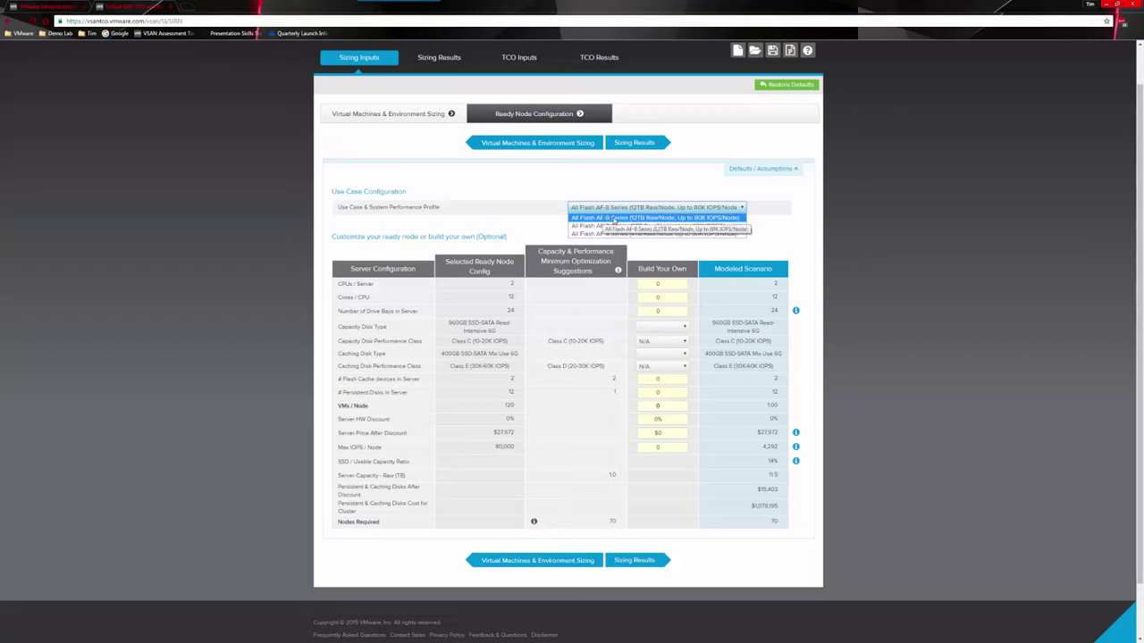
click(782, 232)
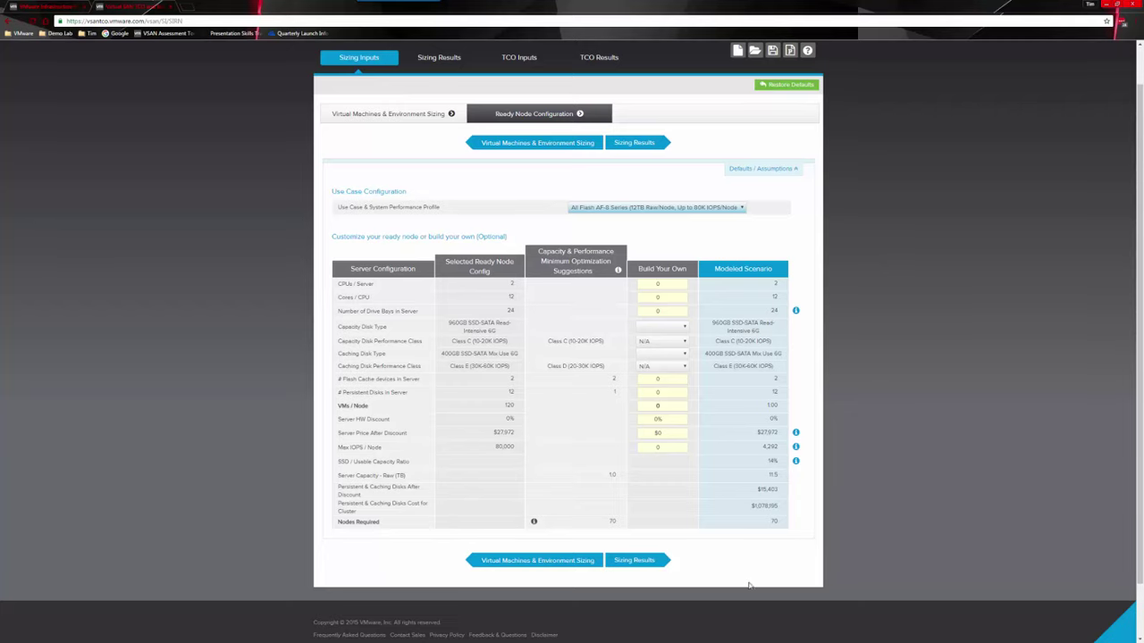
Step: Open the sizing results and examine the disk space usage distribution, the node and cluster figures, and the default server configuration
click(652, 562)
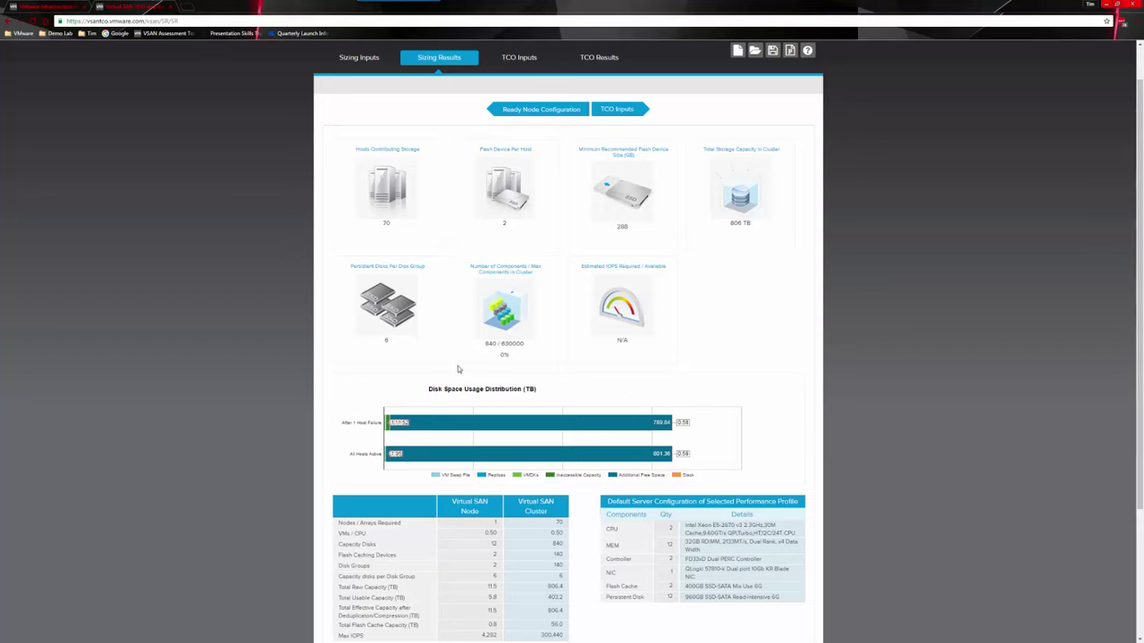
scroll(464, 365, down, 3)
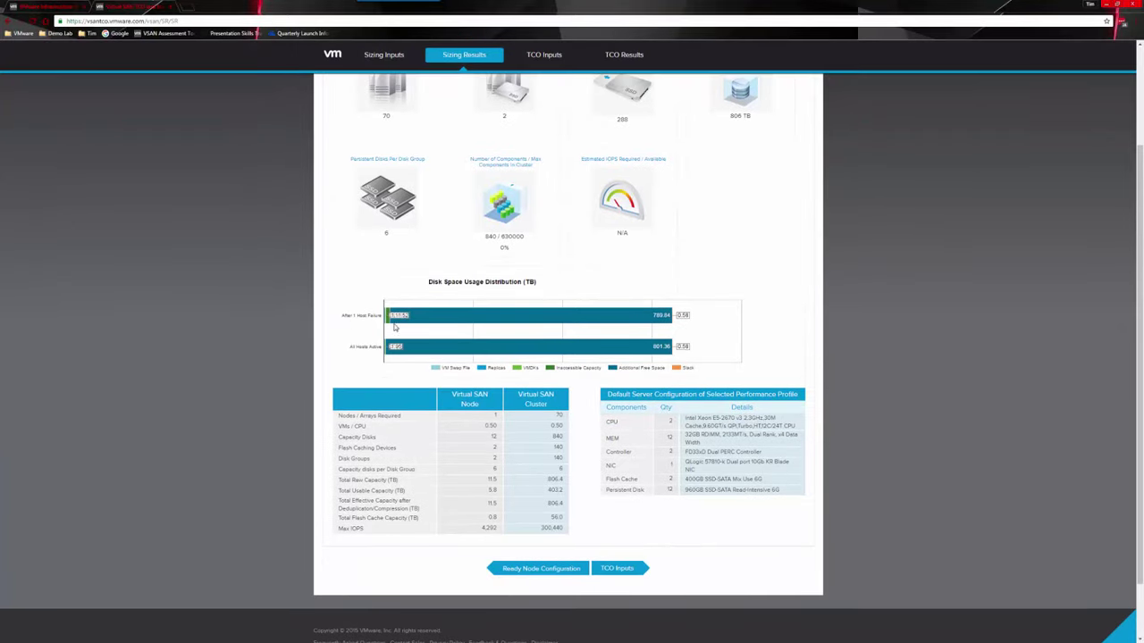
mouse_move(388, 326)
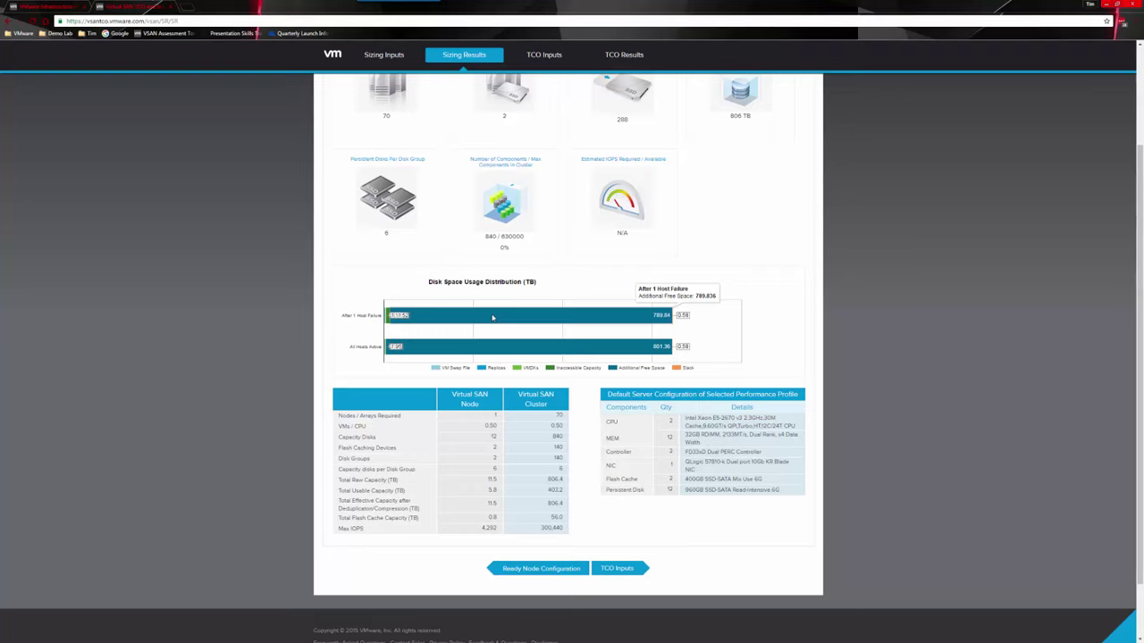
mouse_move(466, 346)
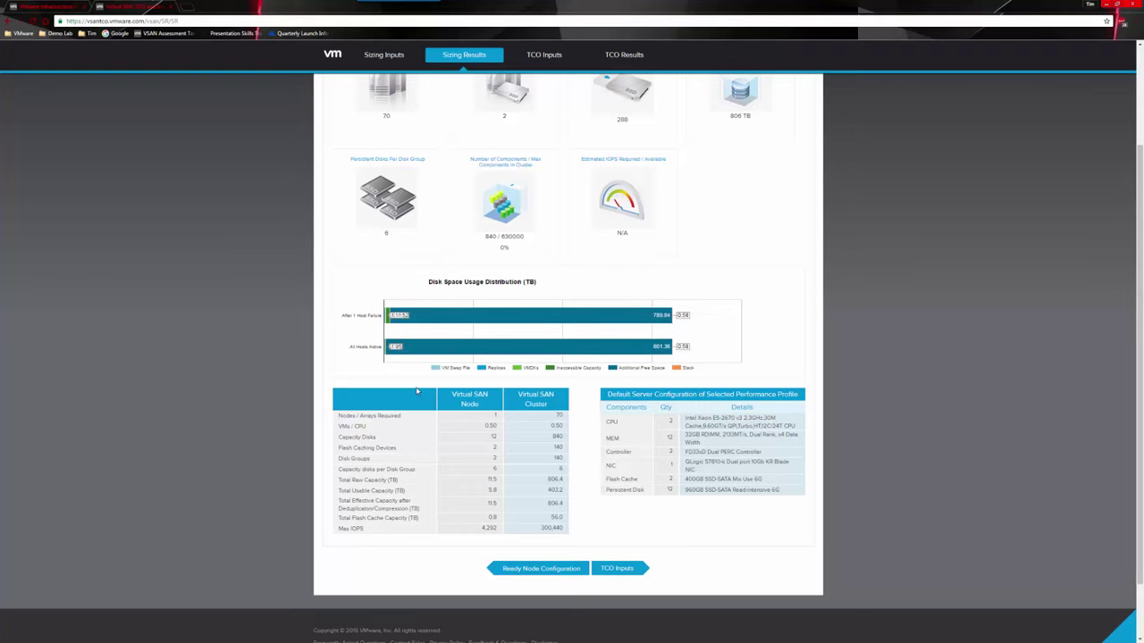
scroll(420, 390, down, 2)
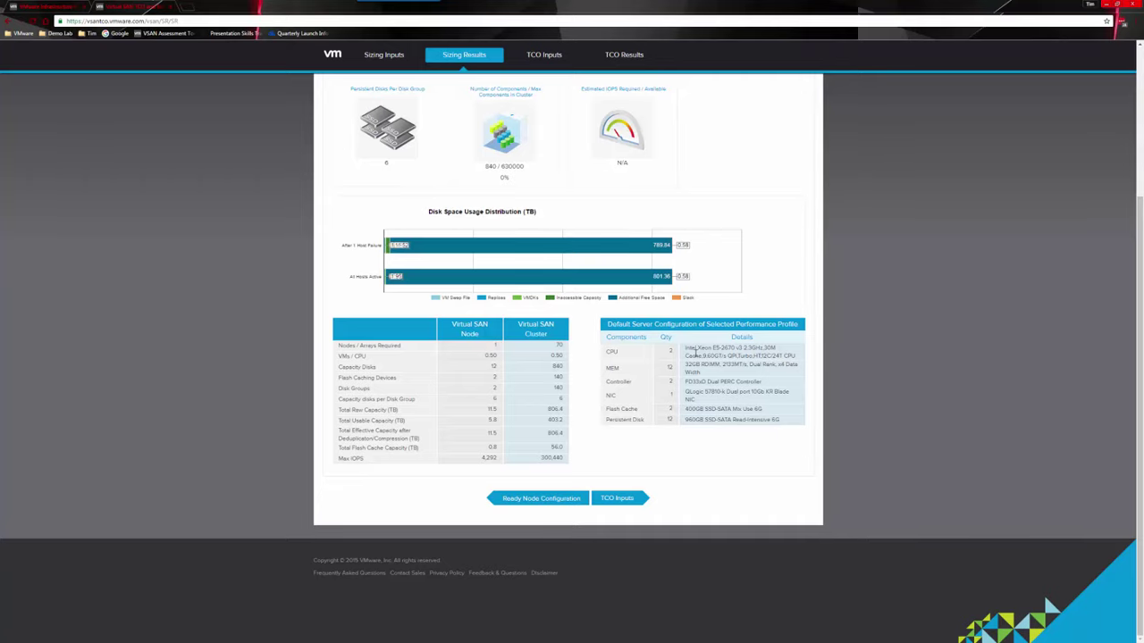
Step: Step through the TCO inputs from the overall period and the license, support and storage solution settings to the OPEX assumptions, keeping the defaults
click(617, 498)
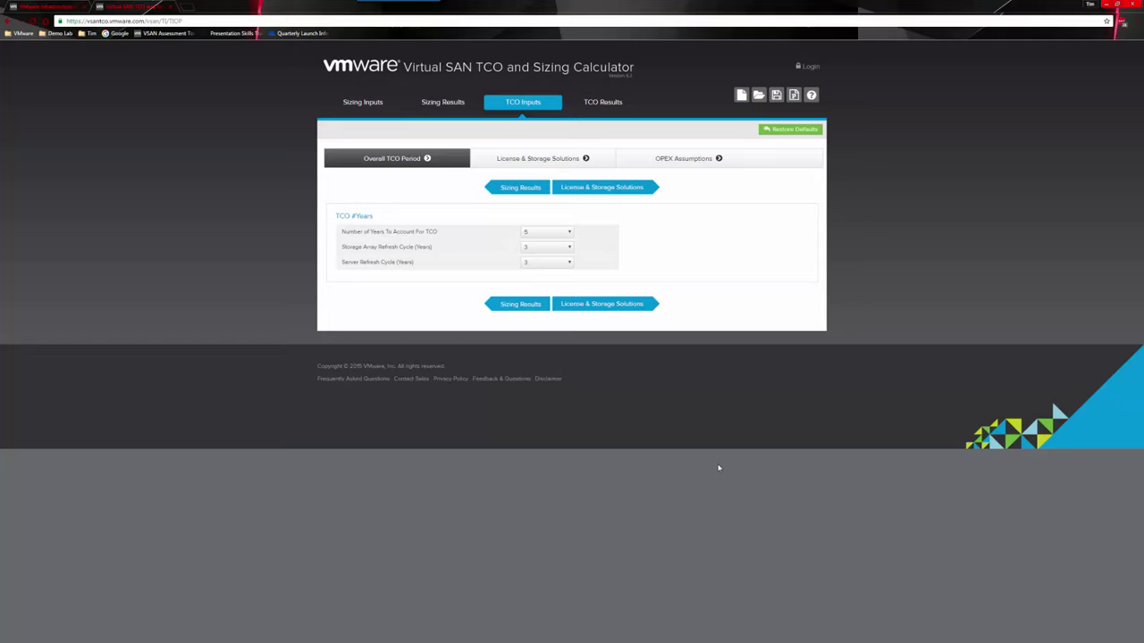
click(602, 305)
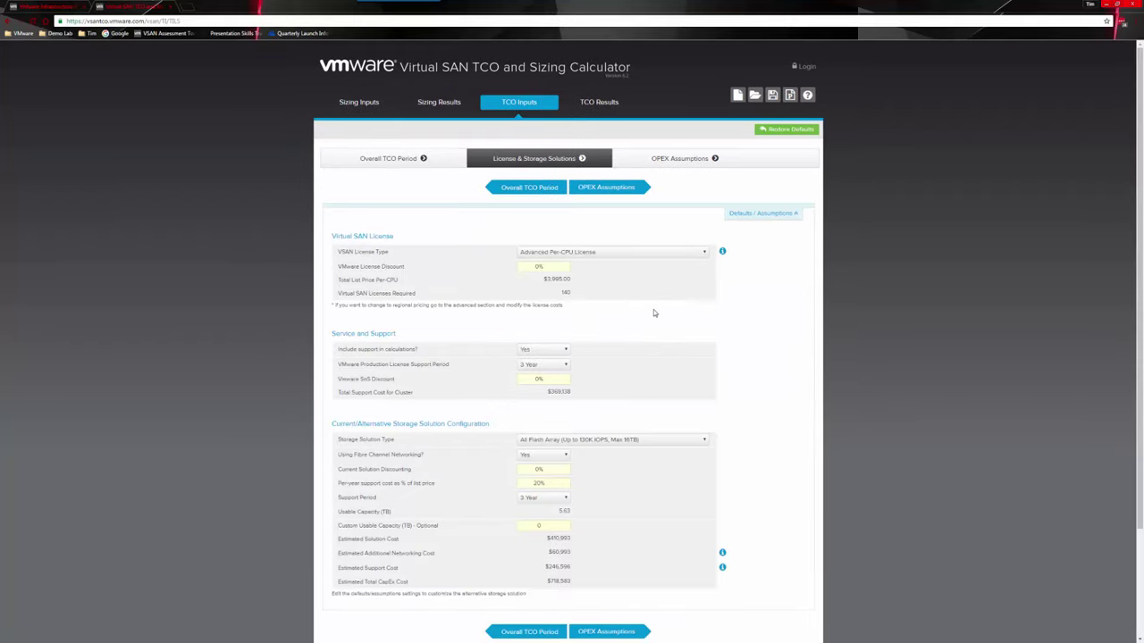
scroll(662, 315, down, 1)
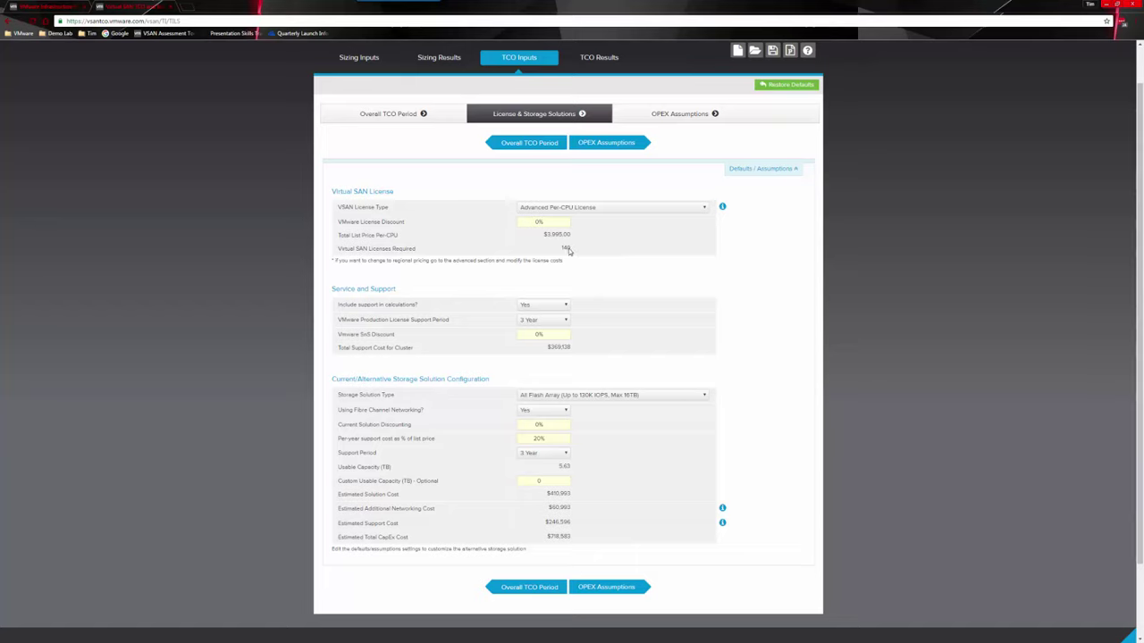
click(564, 320)
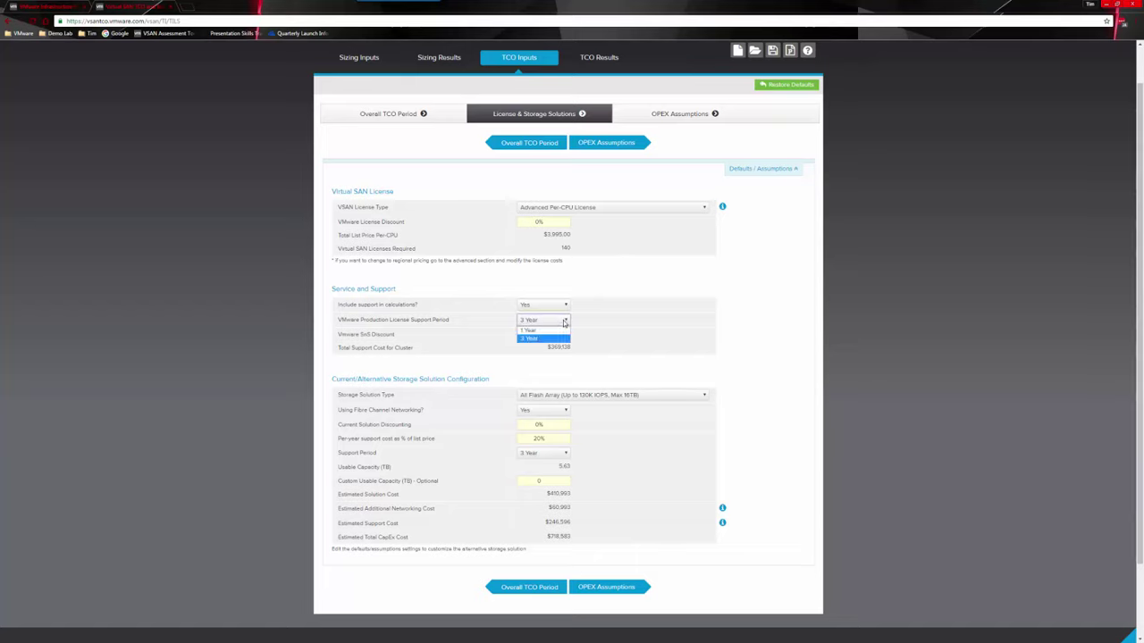
click(636, 319)
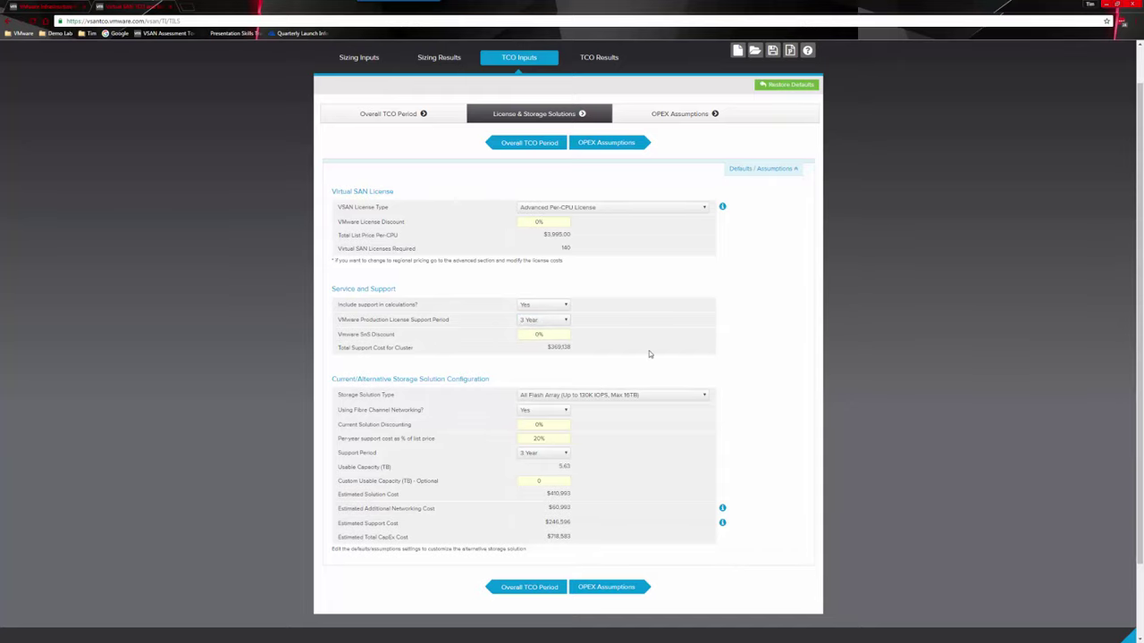
scroll(663, 353, down, 1)
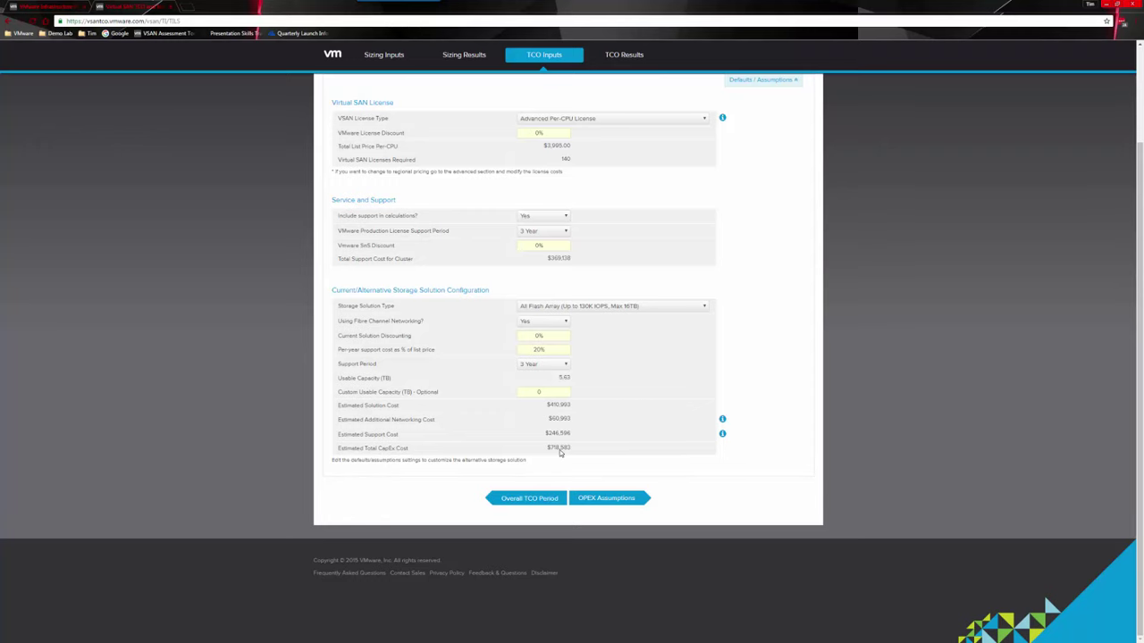
click(606, 498)
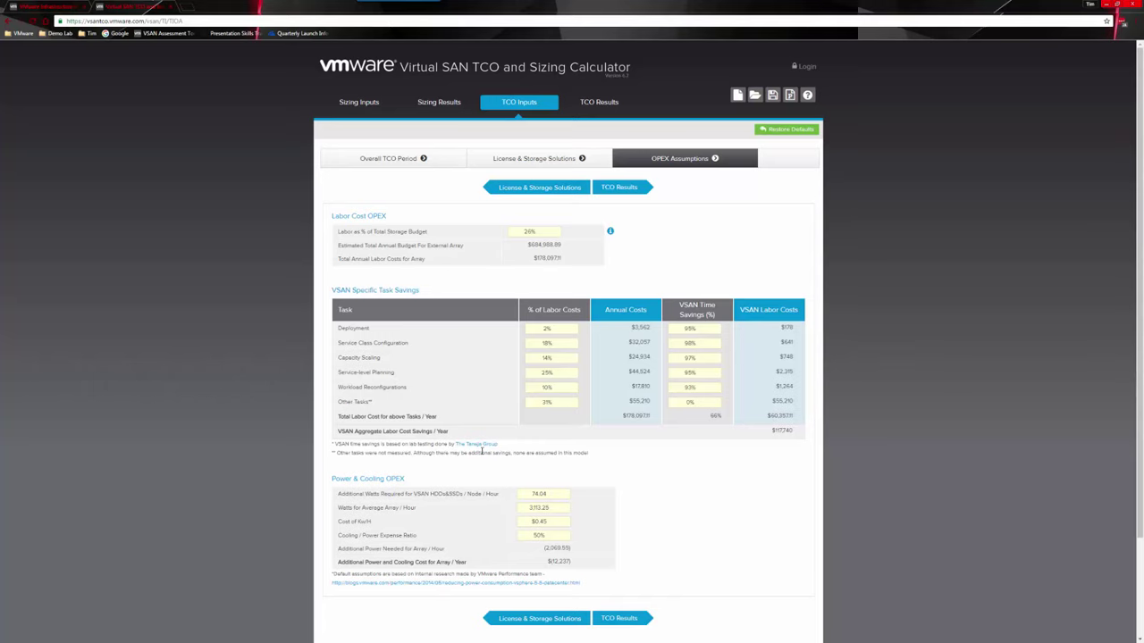
Step: Open the TCO results and examine the CAPEX and 5-year TCO tables, metric charts, VSAN savings by year and TCO pie charts
click(618, 618)
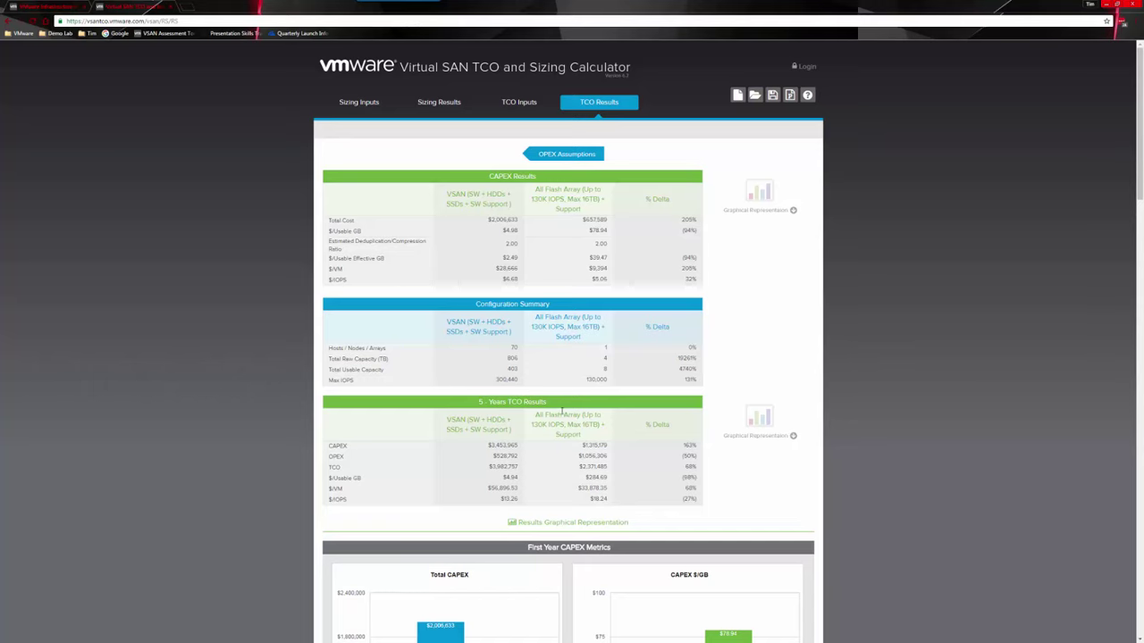
scroll(561, 414, down, 2)
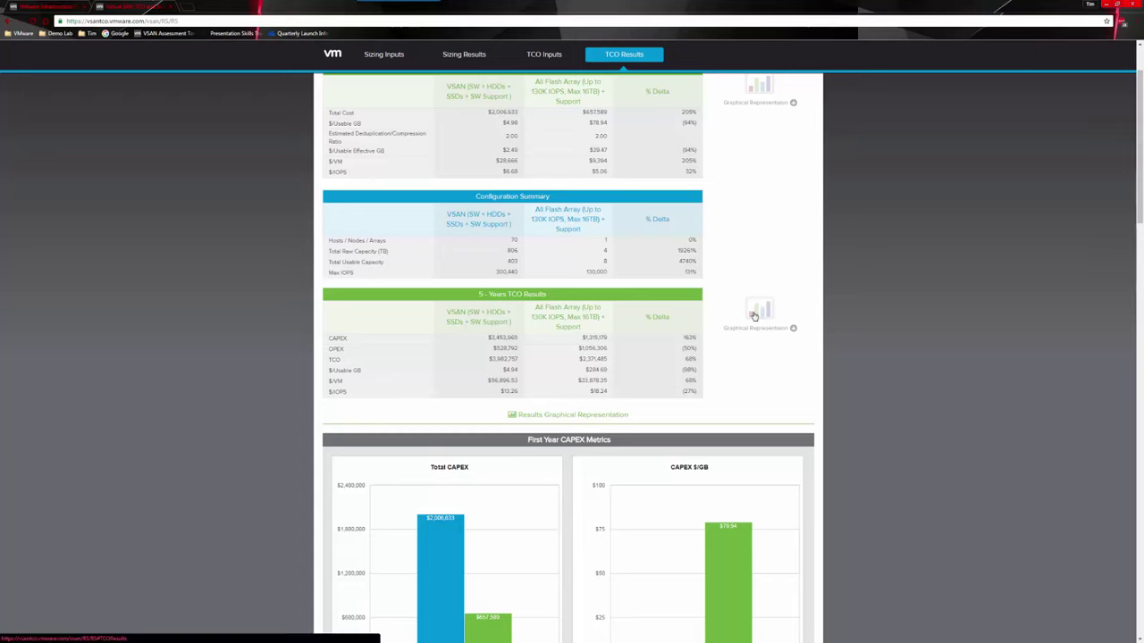
scroll(732, 379, down, 1)
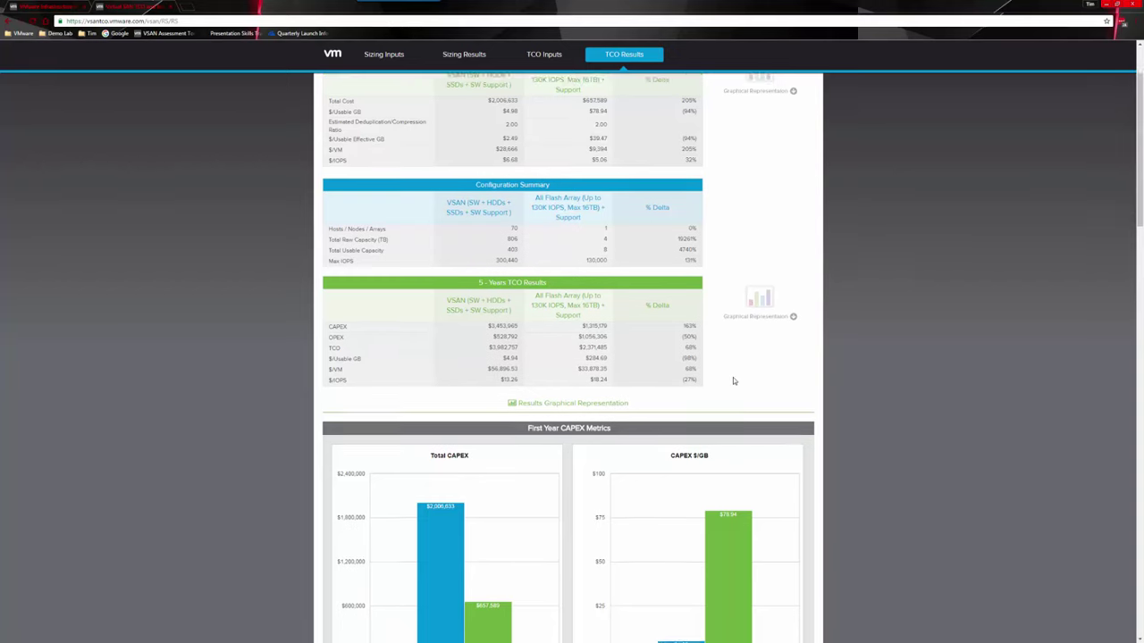
scroll(733, 378, down, 2)
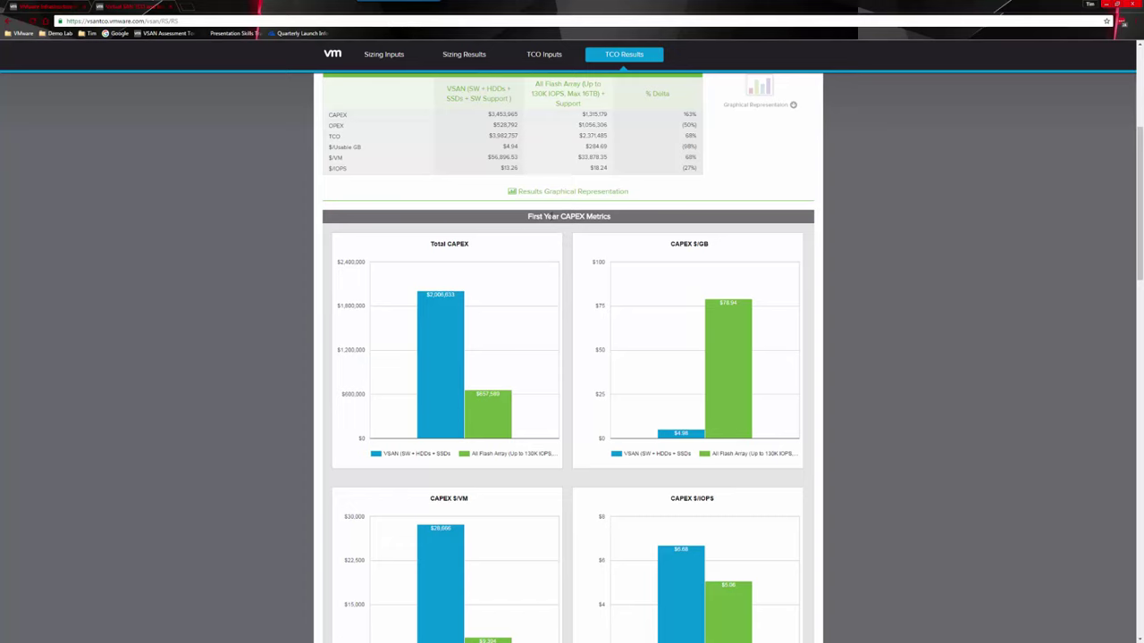
scroll(545, 375, down, 5)
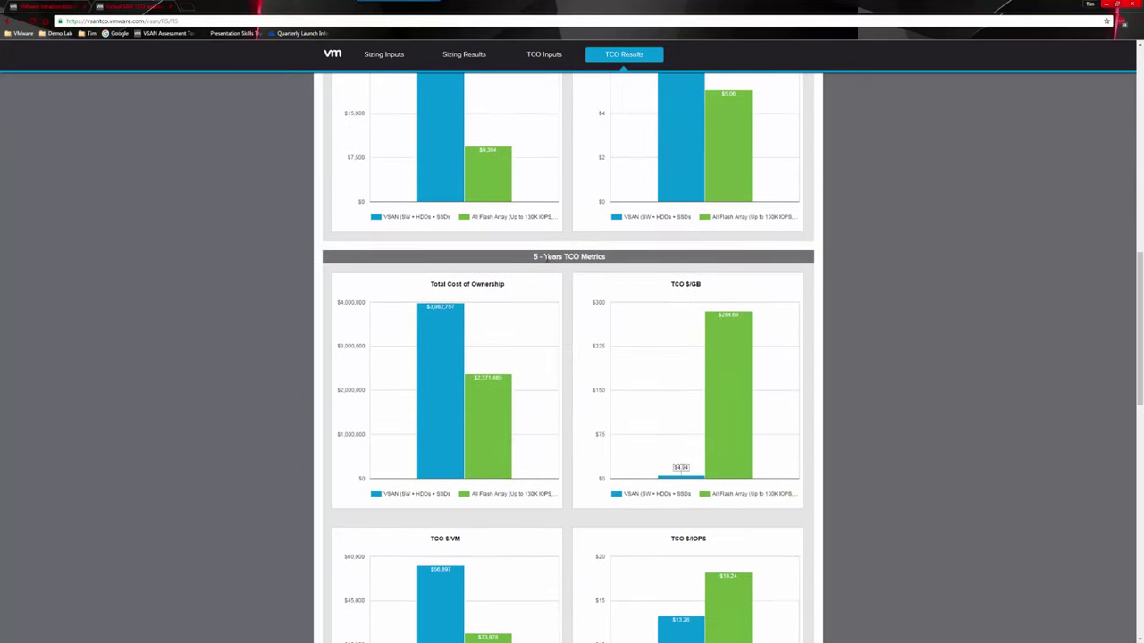
scroll(518, 394, down, 6)
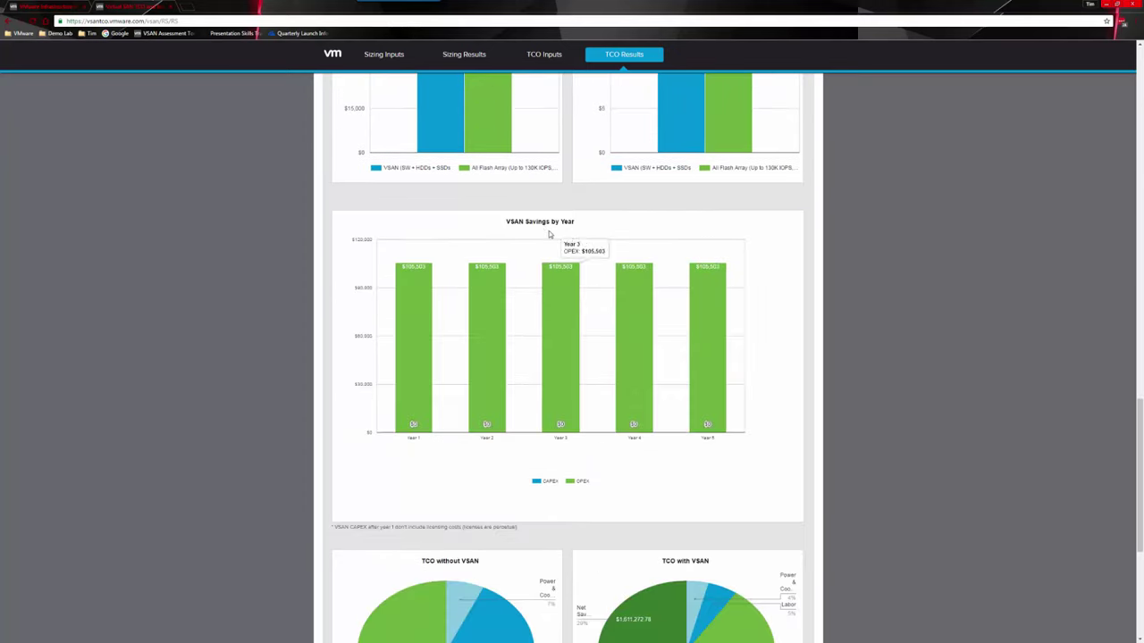
scroll(539, 379, down, 3)
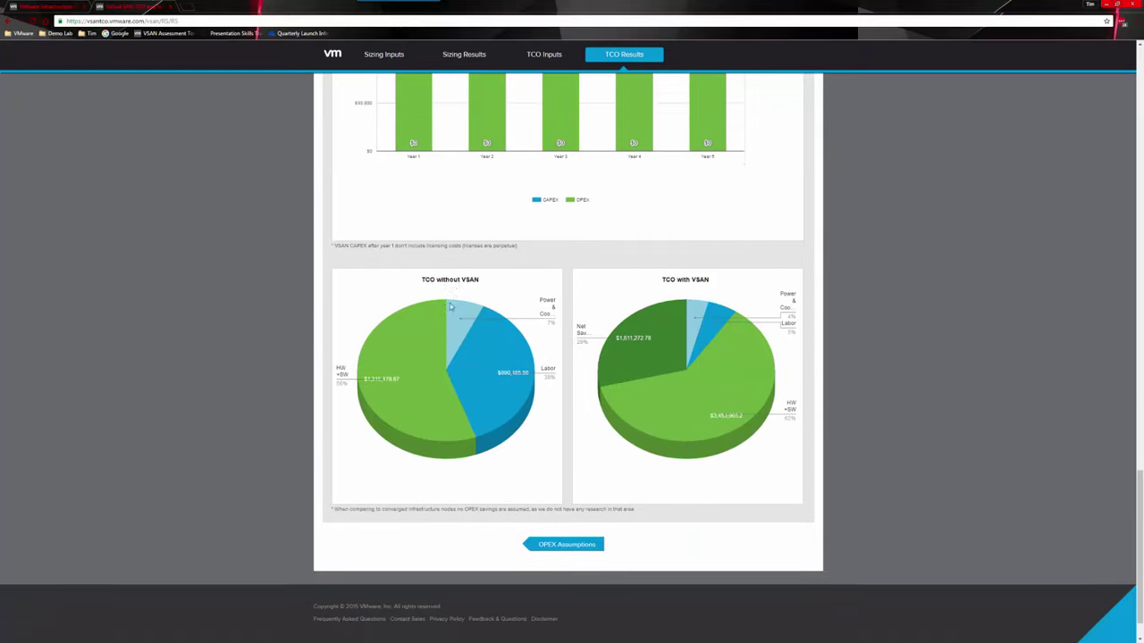
mouse_move(462, 315)
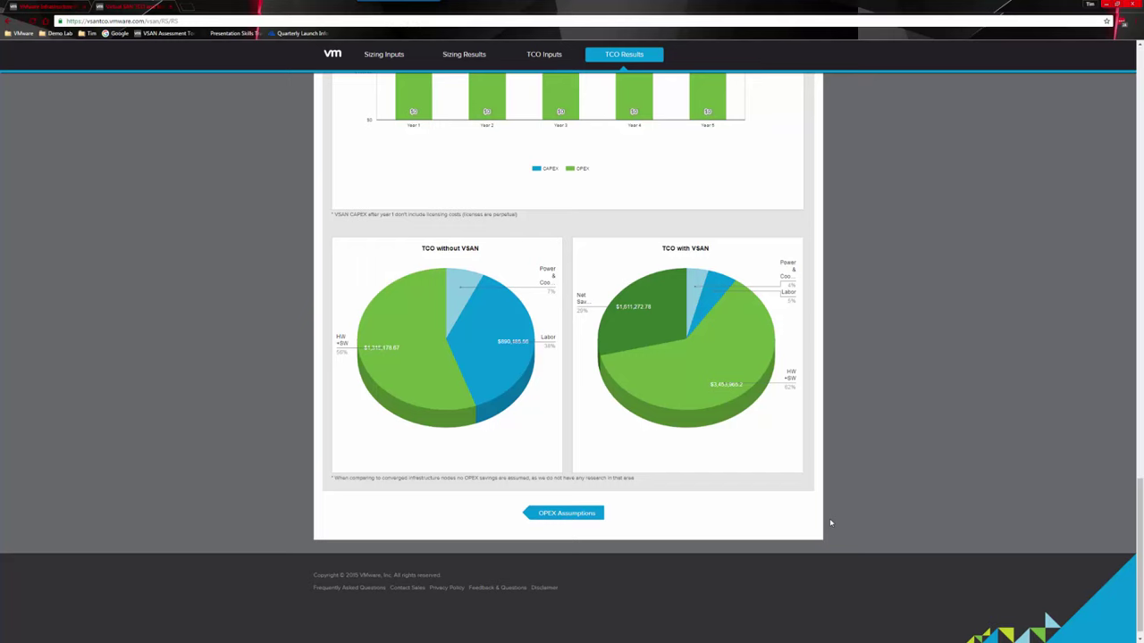
scroll(773, 406, up, 15)
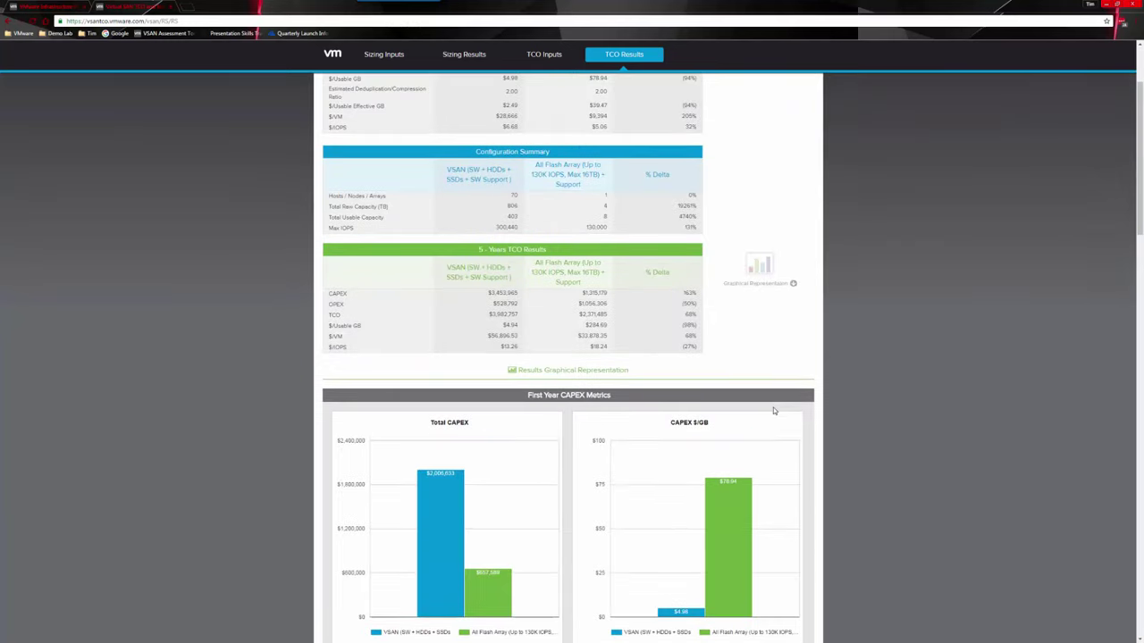